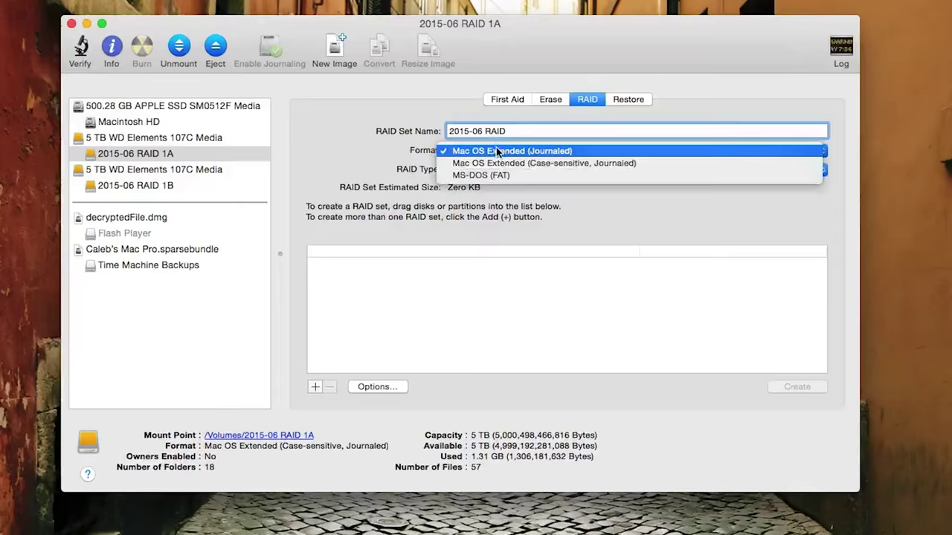
# Step: Build a Mac OS Extended (Journaled) mirrored RAID from the 2015-06 RAID 1A and 1B partitions
pyautogui.click(492, 152)
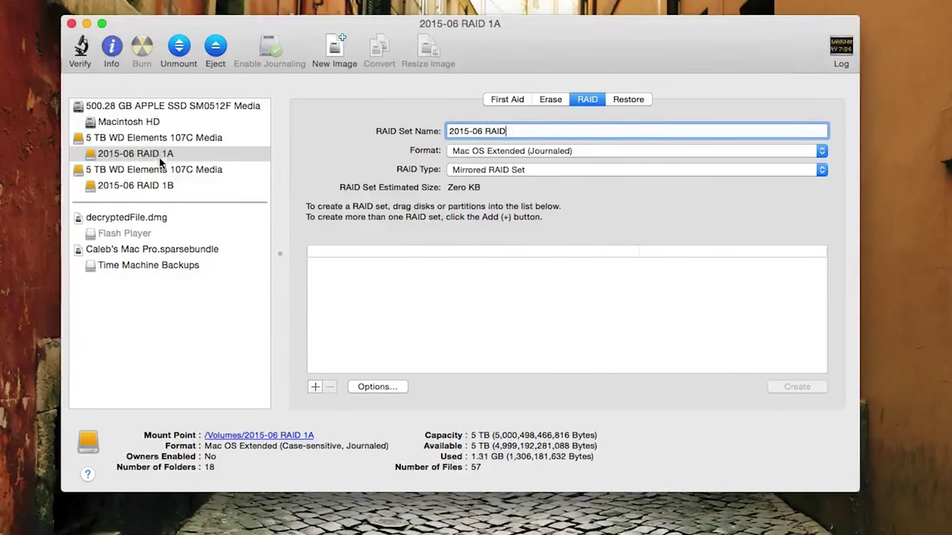
pyautogui.moveTo(160, 162); pyautogui.dragTo(352, 273)
pyautogui.moveTo(162, 187); pyautogui.dragTo(419, 359)
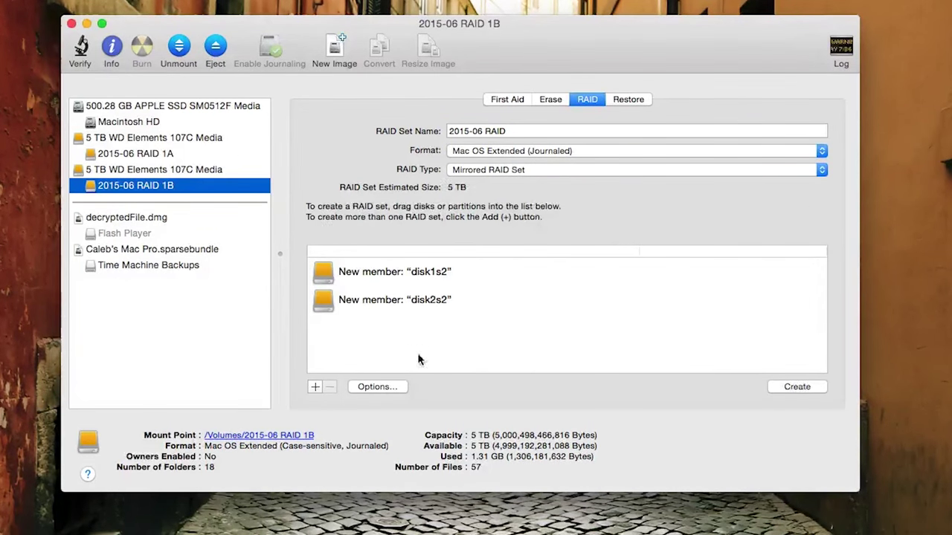
pyautogui.click(797, 386)
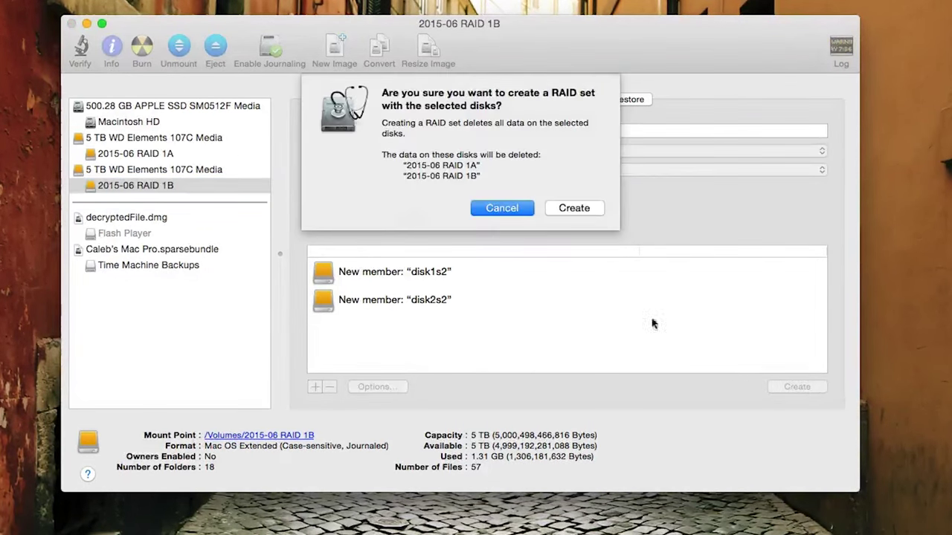
pyautogui.click(574, 208)
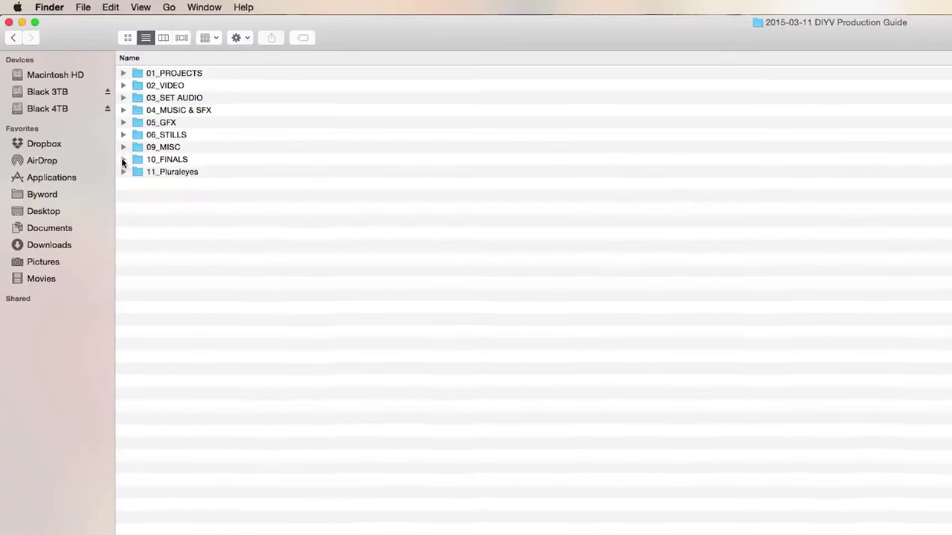
# Step: Expand 10_FINALS, 06_STILLS, 03_SET AUDIO, 02_VIDEO and 01_PROJECTS in list view
pyautogui.click(122, 159)
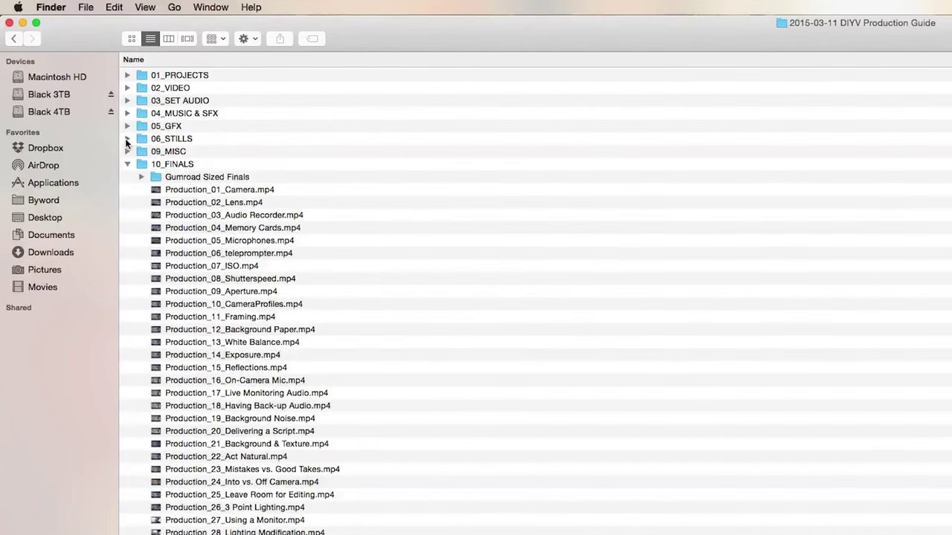
pyautogui.click(127, 139)
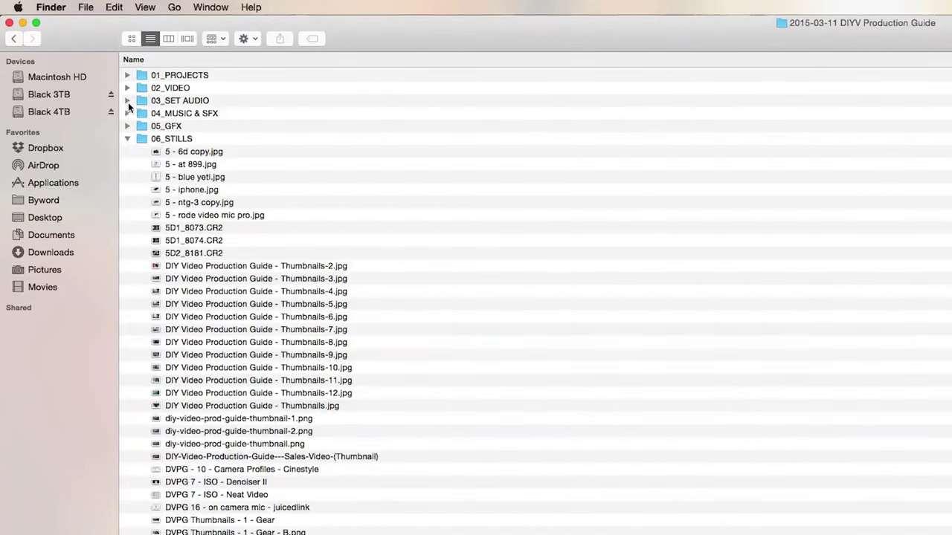
pyautogui.click(127, 101)
pyautogui.click(127, 88)
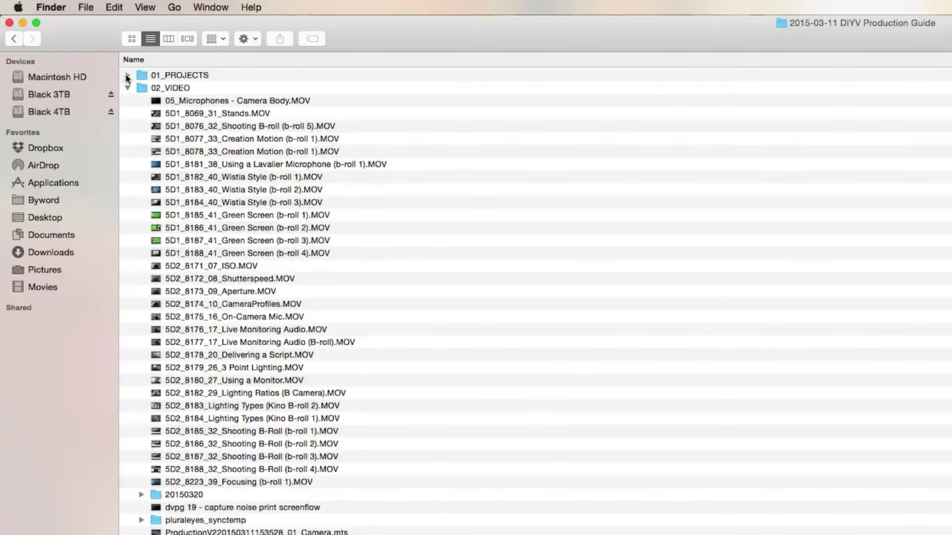
pyautogui.click(126, 76)
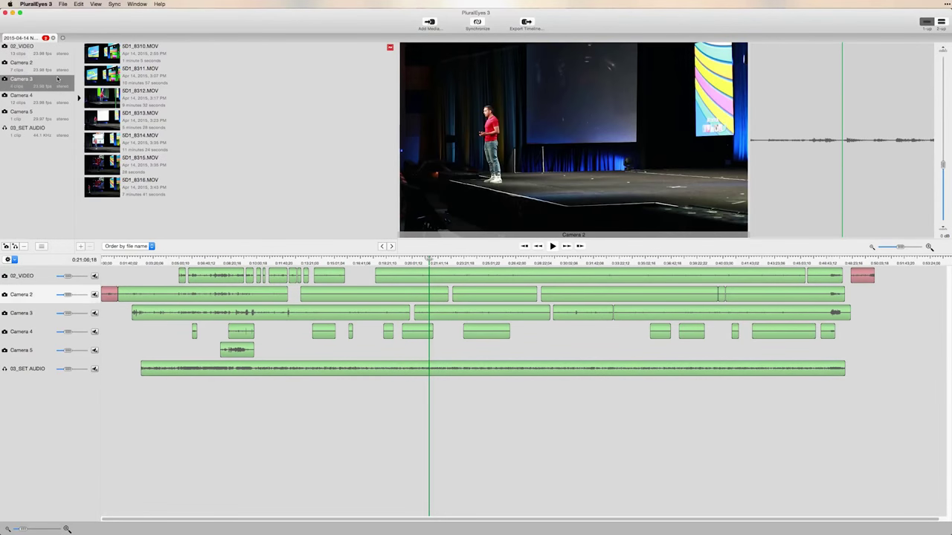
# Step: Export the synced keynote timeline using the Premiere Pro editor format
pyautogui.click(57, 102)
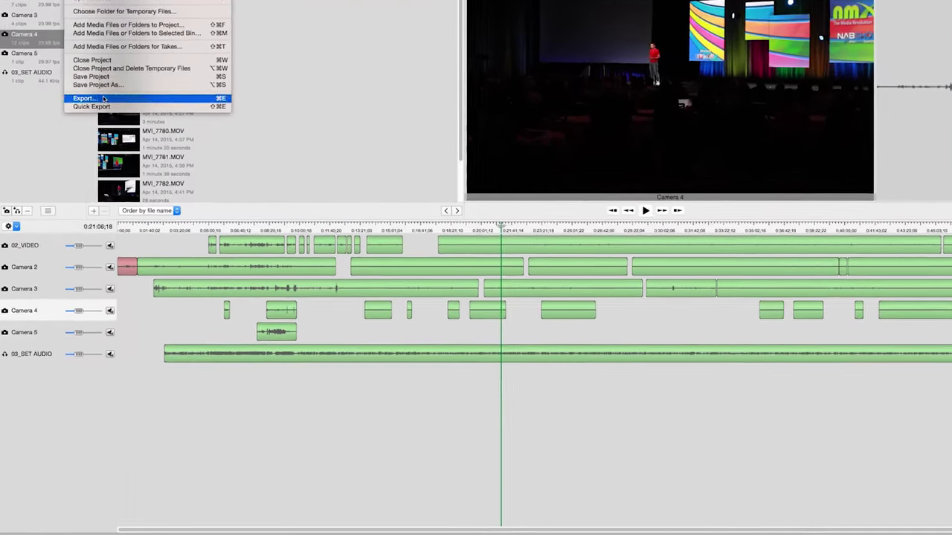
pyautogui.click(103, 99)
pyautogui.click(233, 224)
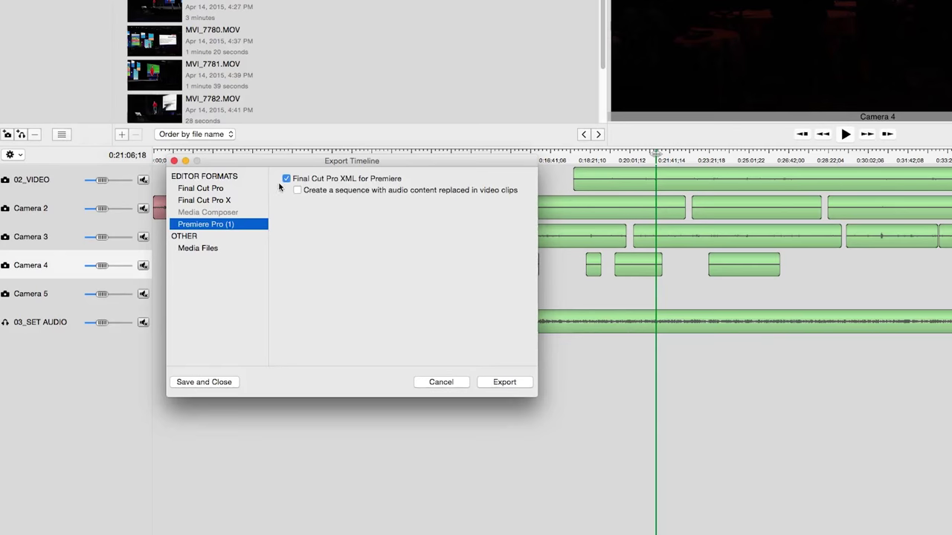
pyautogui.click(517, 386)
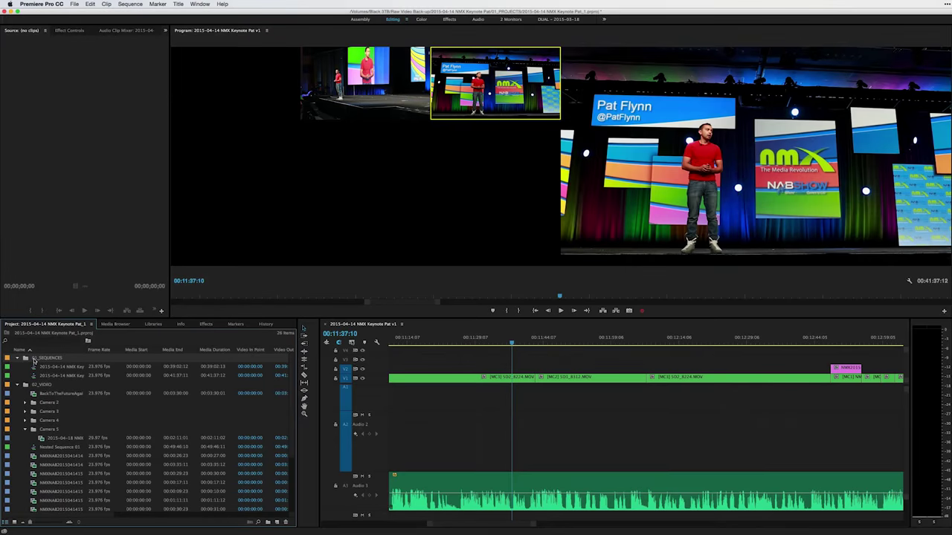
# Step: Import the synced PluralEyes XML and nest the camera clips on V1–V5
pyautogui.press('super+i')
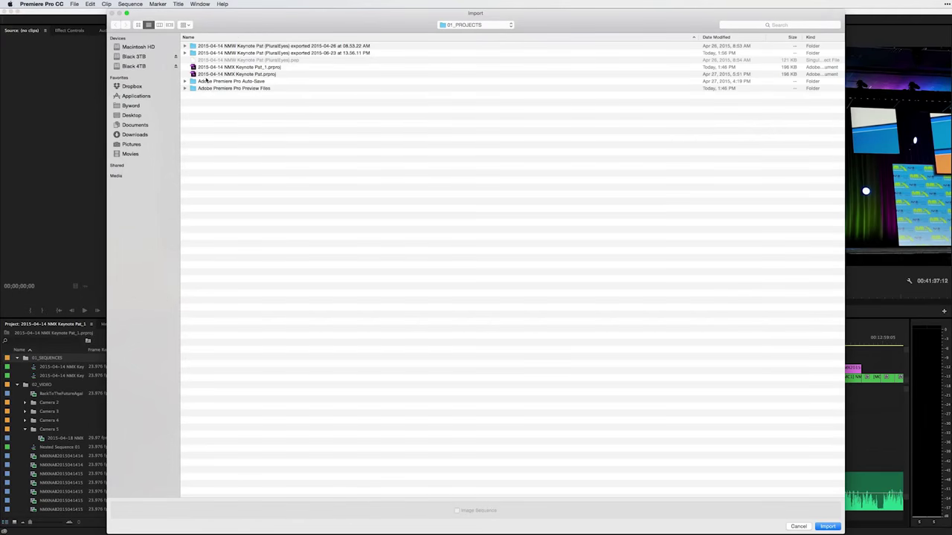
pyautogui.doubleClick(199, 60)
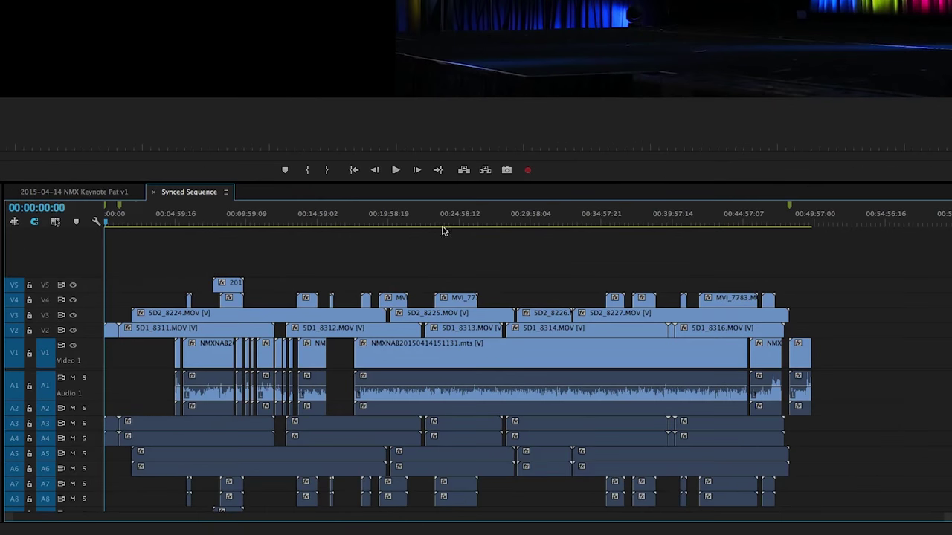
pyautogui.moveTo(130, 269); pyautogui.dragTo(722, 357)
pyautogui.rightClick(723, 357)
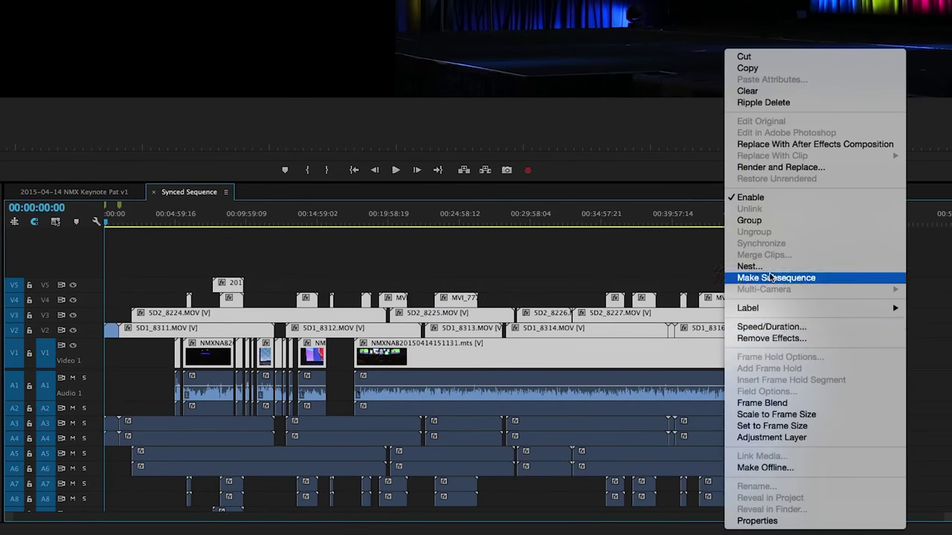
pyautogui.click(743, 264)
pyautogui.click(296, 132)
# Step: Enable Multi-Camera on the nested sequence clip
pyautogui.rightClick(409, 353)
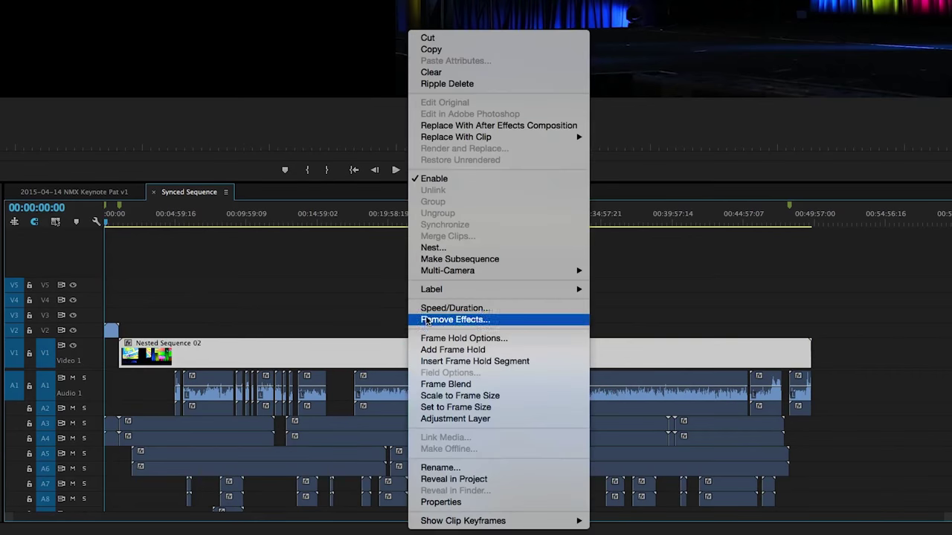
pyautogui.moveTo(429, 272)
pyautogui.click(604, 271)
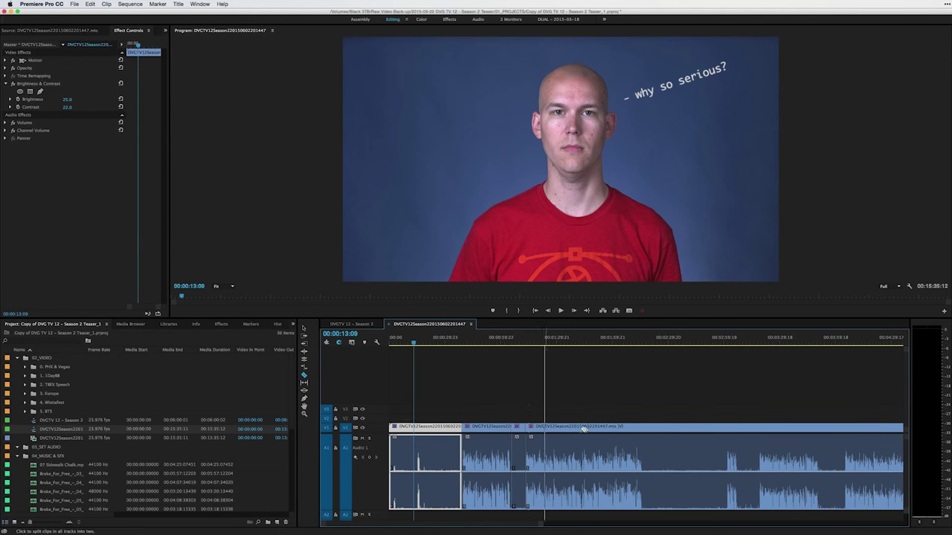
# Step: Ripple-delete the opening section and razor out the unwanted part of the interview
pyautogui.click(446, 454)
pyautogui.hotkey('shift', 'Delete')
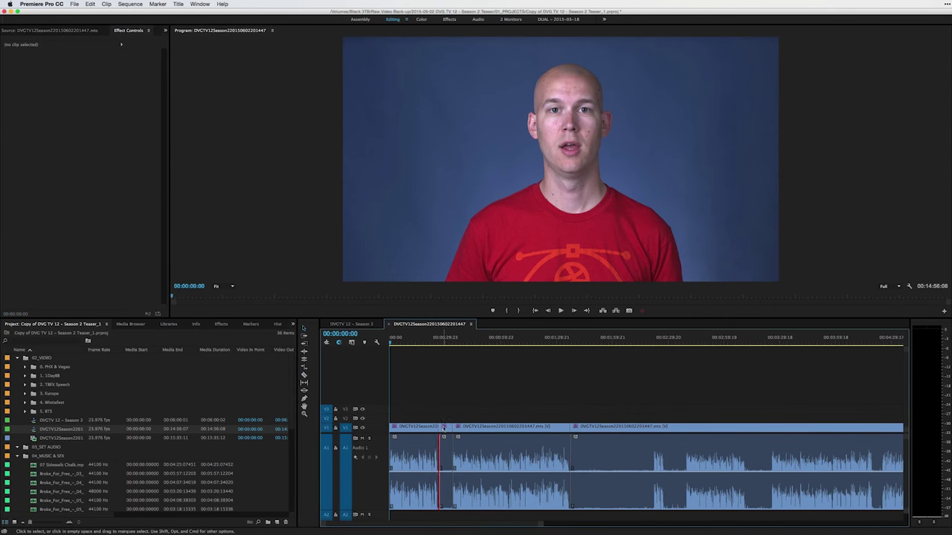
pyautogui.moveTo(444, 428); pyautogui.dragTo(454, 428)
pyautogui.click(674, 438)
pyautogui.press('v')
pyautogui.click(647, 454)
pyautogui.press('Delete')
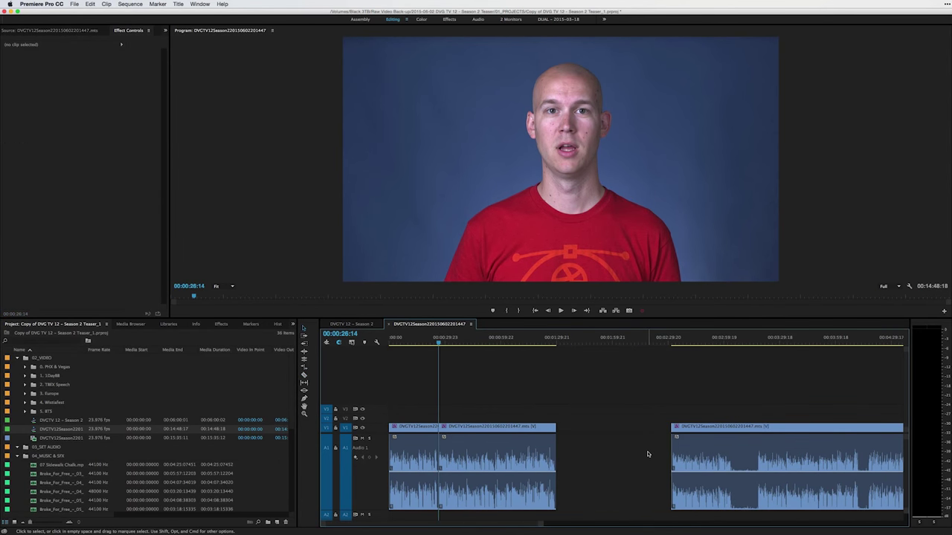
# Step: Close the gap and add a marker named 'So, what have I been up to...'
pyautogui.click(644, 433)
pyautogui.press('Delete')
pyautogui.press('Down')
pyautogui.press('space')
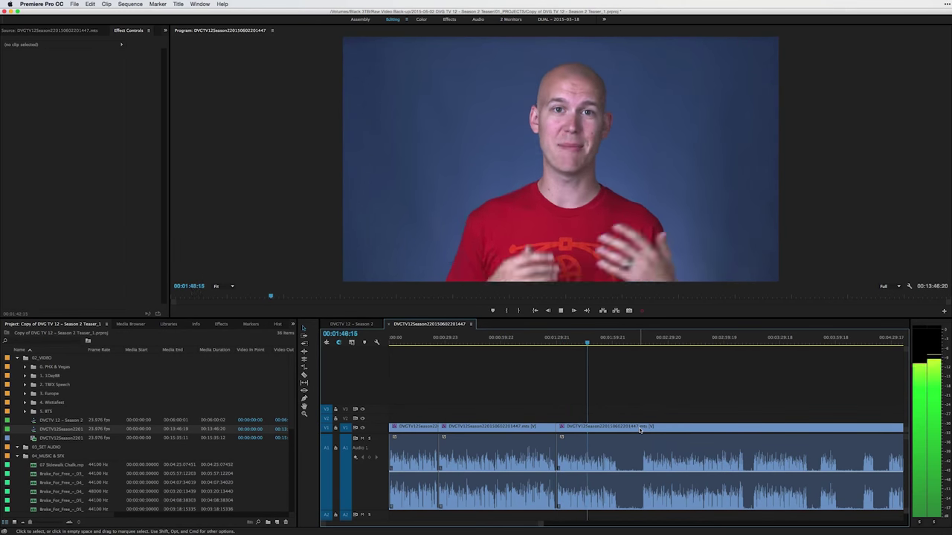
pyautogui.write('"So, what have I been up to')
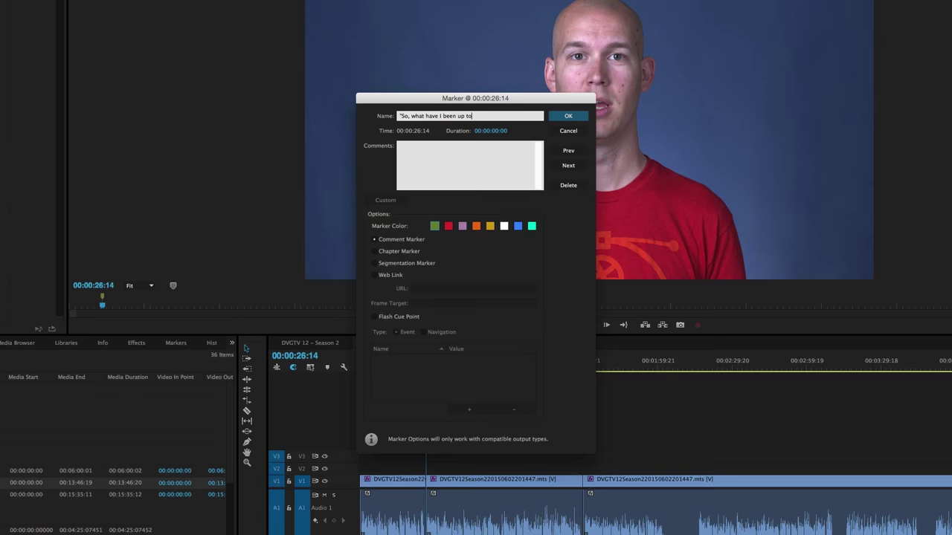
pyautogui.write('..."')
pyautogui.press('Return')
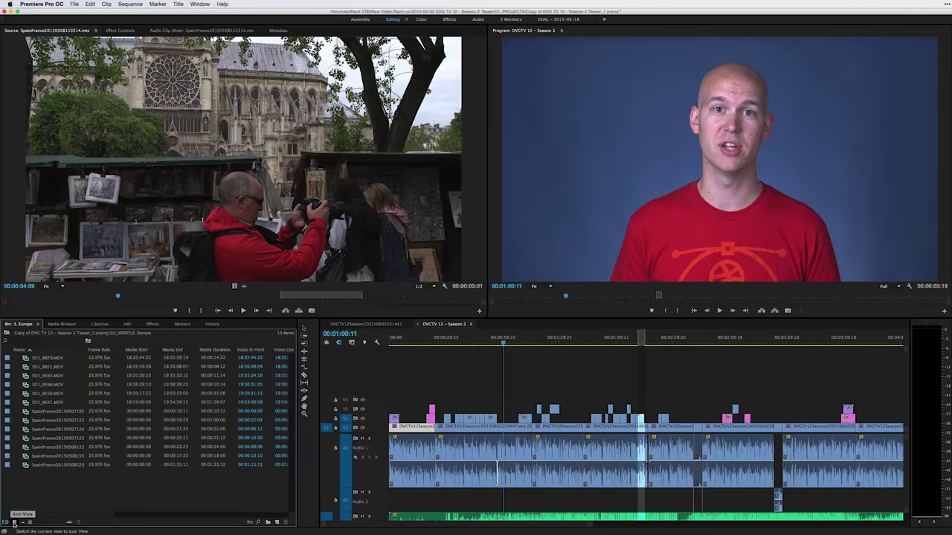
# Step: Mark a shorter Eiffel Tower range, then move the small upper-track clip to its new spot
pyautogui.click(14, 523)
pyautogui.press('`')
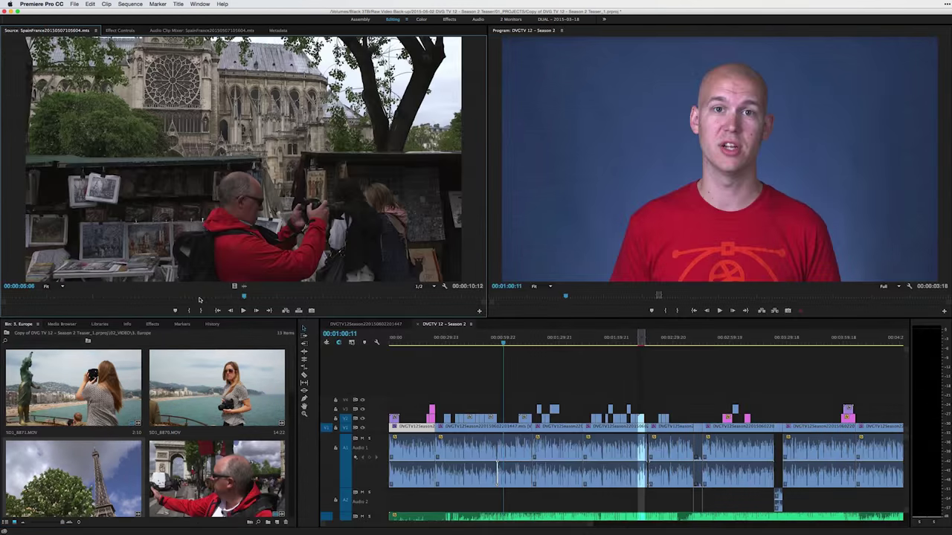
pyautogui.moveTo(199, 299); pyautogui.dragTo(358, 290)
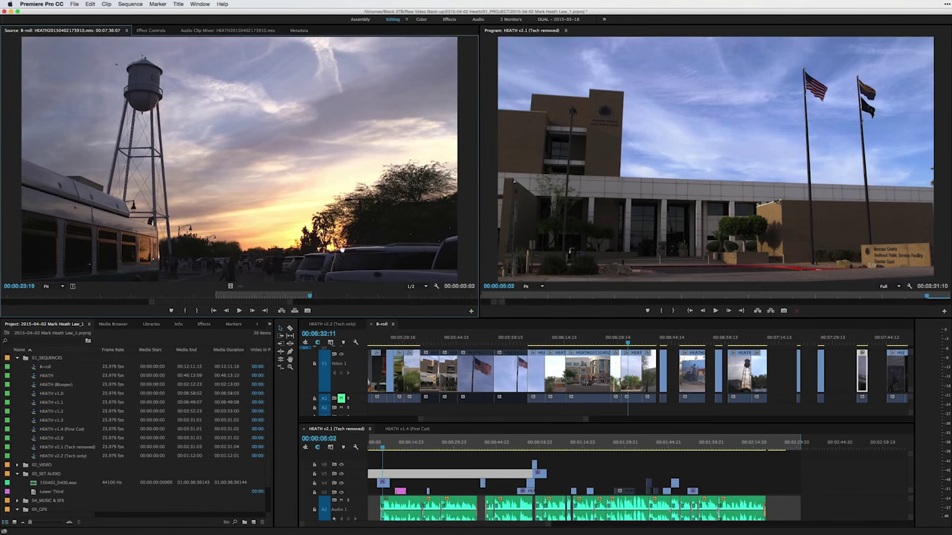
pyautogui.moveTo(534, 466); pyautogui.dragTo(521, 469)
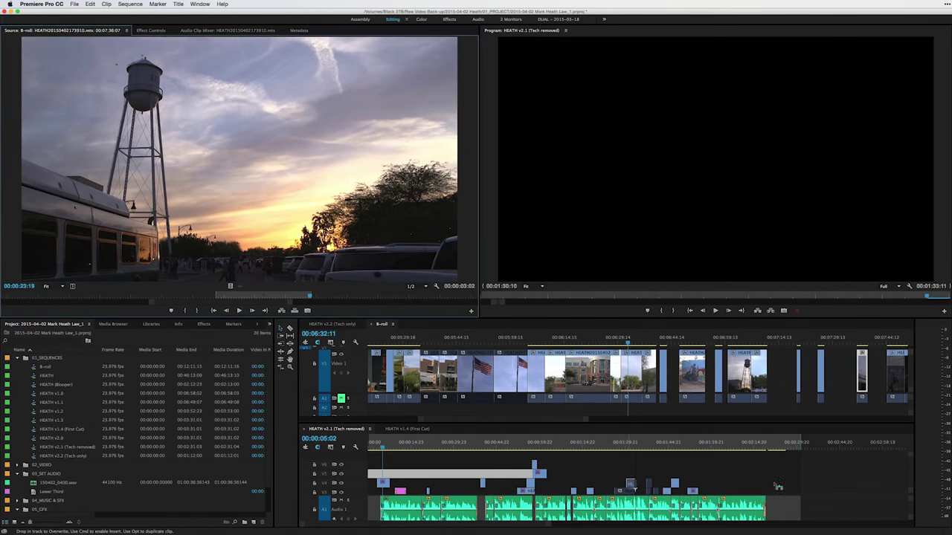
pyautogui.moveTo(722, 480); pyautogui.dragTo(719, 478)
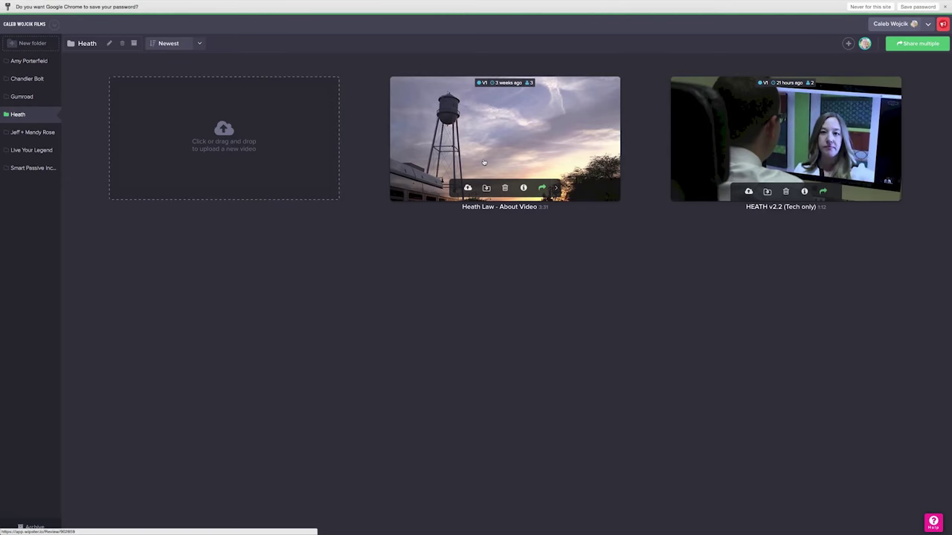
# Step: Open the Heath Law - About Video to-do list and toggle the second comment's Complete off and on
pyautogui.click(483, 162)
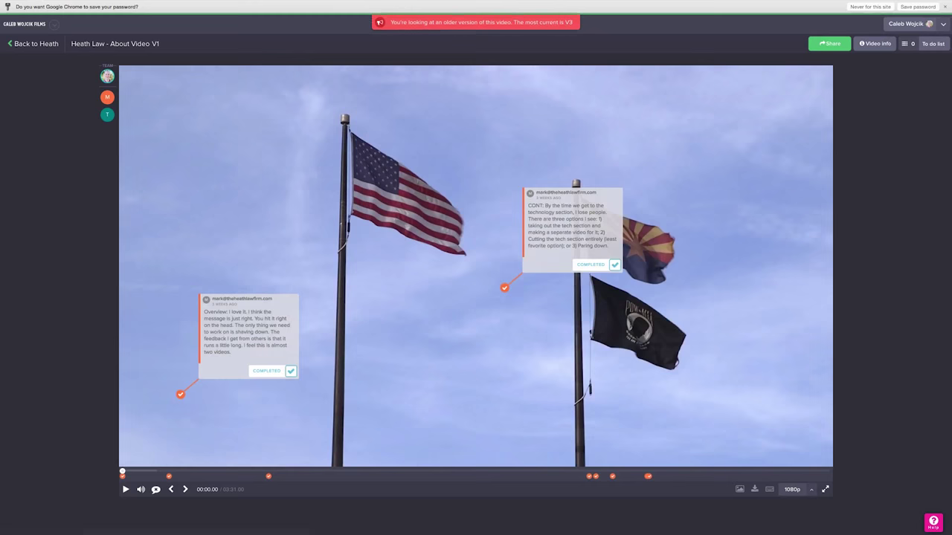
pyautogui.click(919, 44)
pyautogui.scroll(-1, 885, 165)
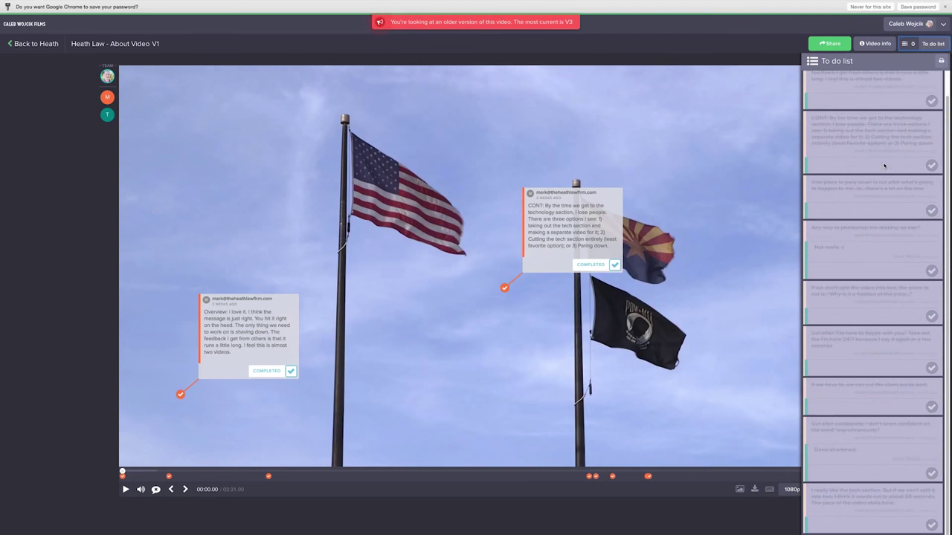
pyautogui.scroll(1, 884, 166)
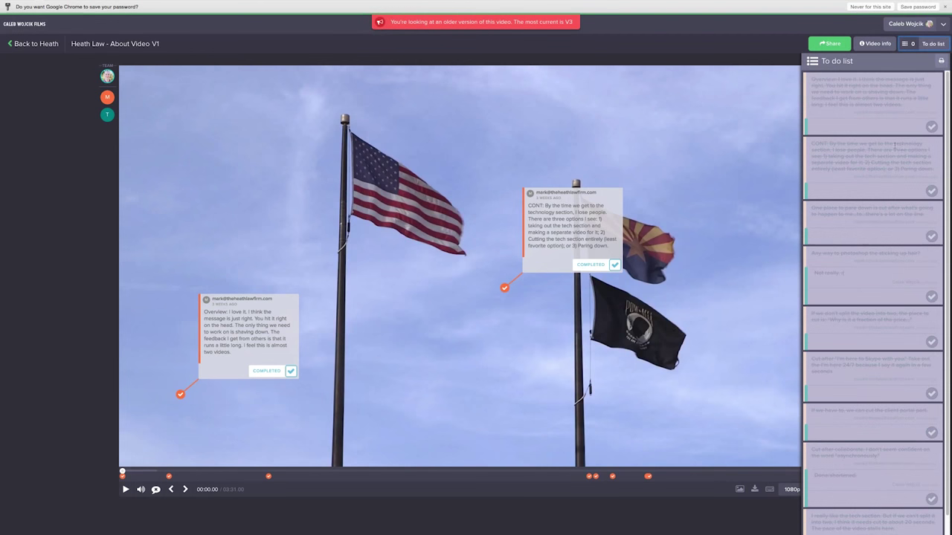
pyautogui.click(930, 193)
pyautogui.click(929, 193)
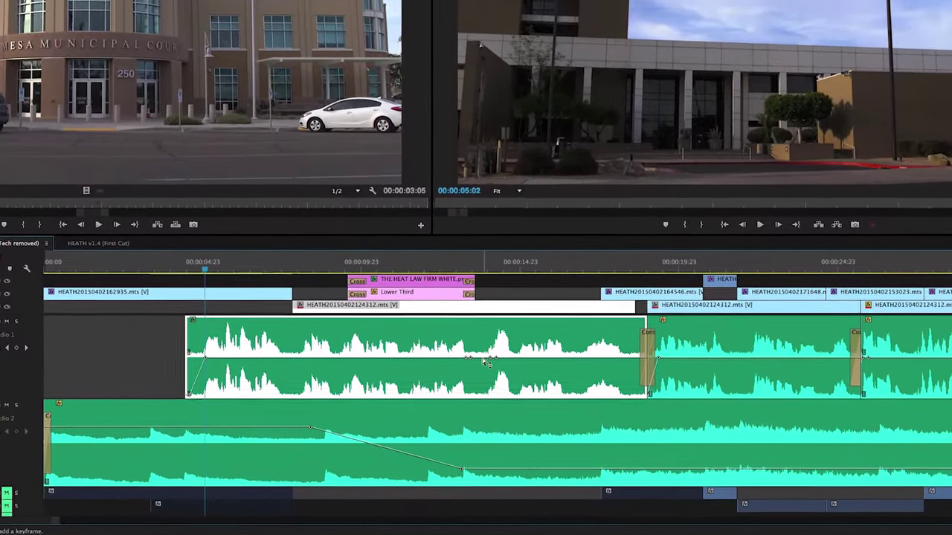
# Step: Drag the Audio 1 volume rubber band down to -5.32 dB between keyframes
pyautogui.moveTo(488, 365); pyautogui.dragTo(485, 378)
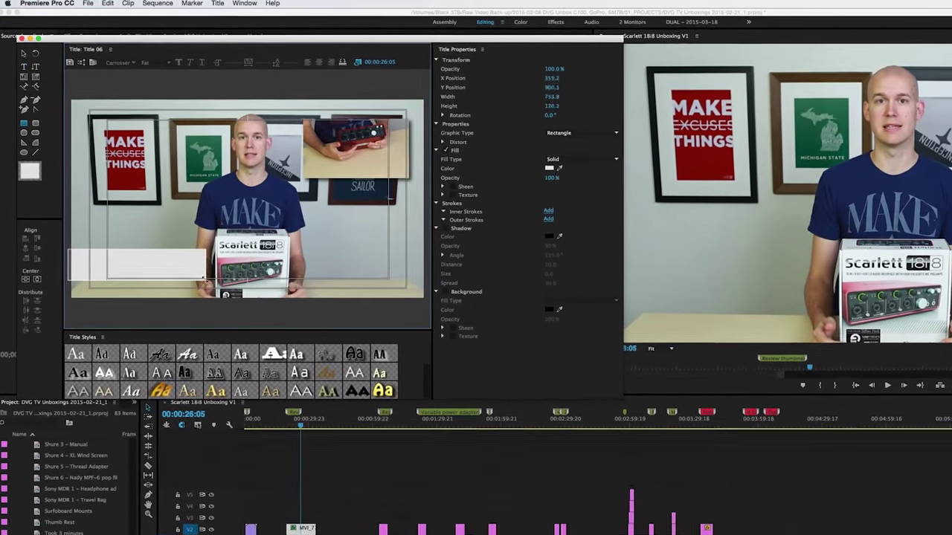
# Step: Fill the title's box with 74% black and send it behind the lower-third text
pyautogui.click(550, 168)
pyautogui.click(487, 297)
pyautogui.click(684, 154)
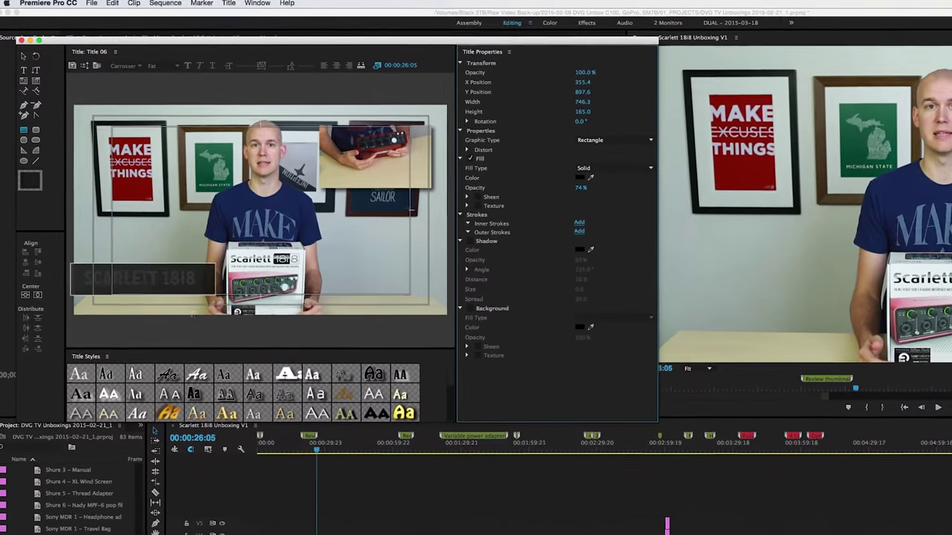
pyautogui.rightClick(104, 257)
pyautogui.moveTo(153, 396)
pyautogui.moveTo(141, 448)
pyautogui.click(261, 477)
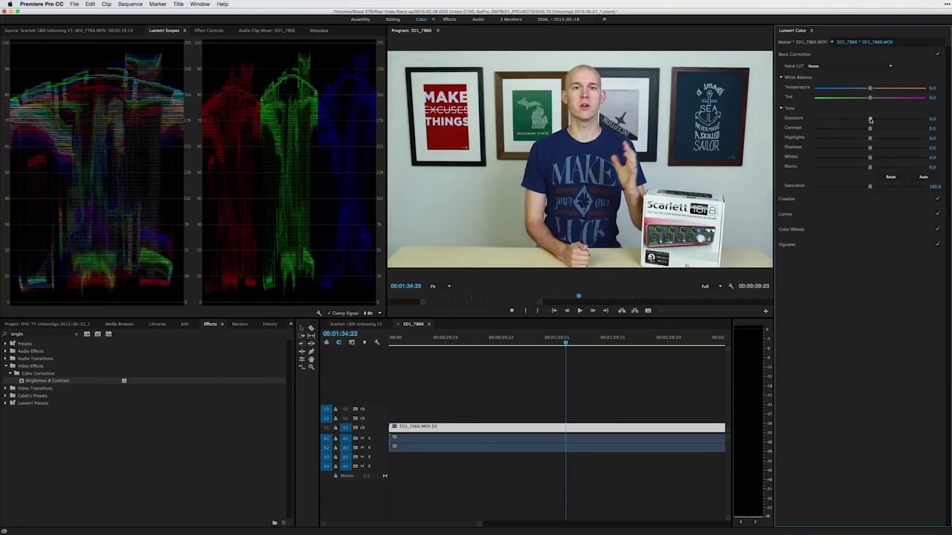
# Step: Drag the exposure control to adjust the shot's brightness
pyautogui.moveTo(862, 121); pyautogui.dragTo(871, 119)
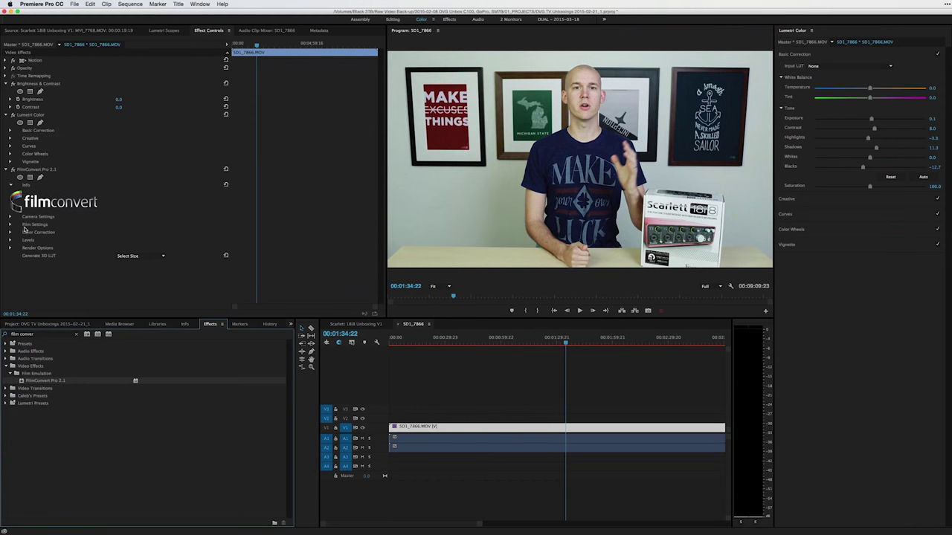
# Step: In FilmConvert's Film Settings, choose the KD P400 Ptra film stock and lower Film Color to 40%
pyautogui.click(10, 216)
pyautogui.click(14, 281)
pyautogui.scroll(-2, 15, 280)
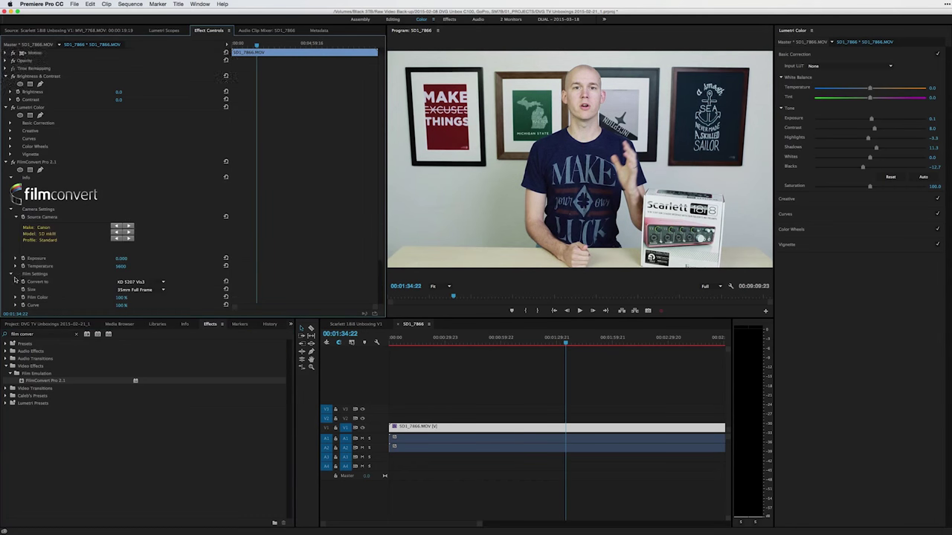
pyautogui.click(148, 235)
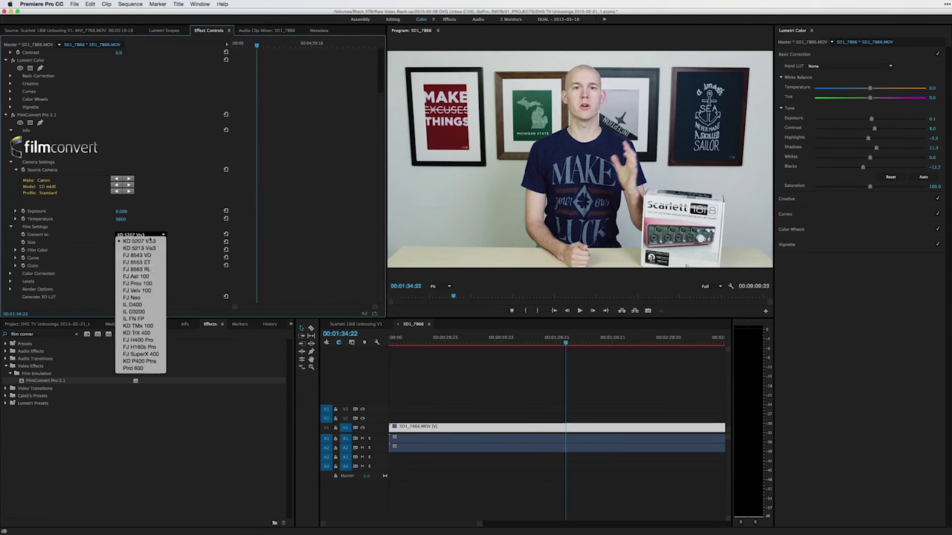
pyautogui.click(151, 269)
pyautogui.moveTo(125, 252); pyautogui.dragTo(104, 252)
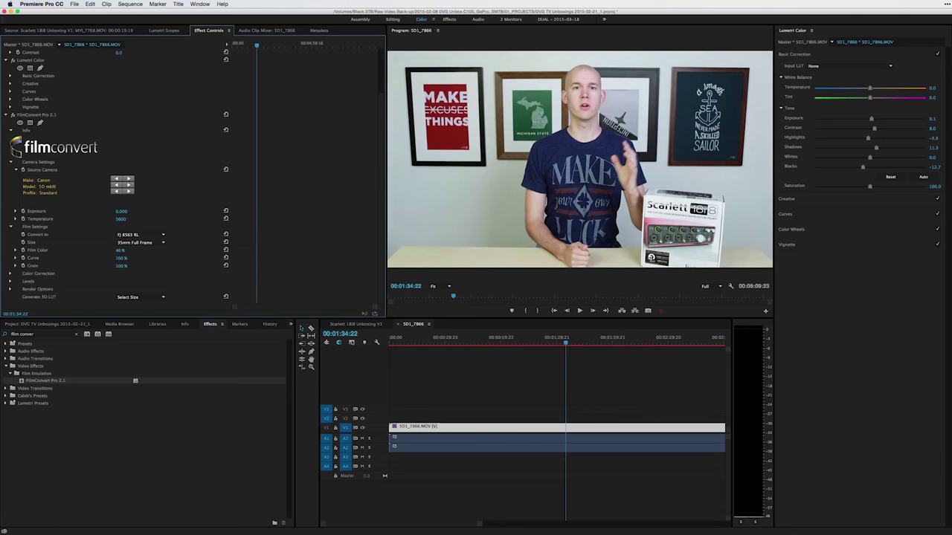
pyautogui.click(148, 235)
pyautogui.click(138, 345)
pyautogui.click(149, 235)
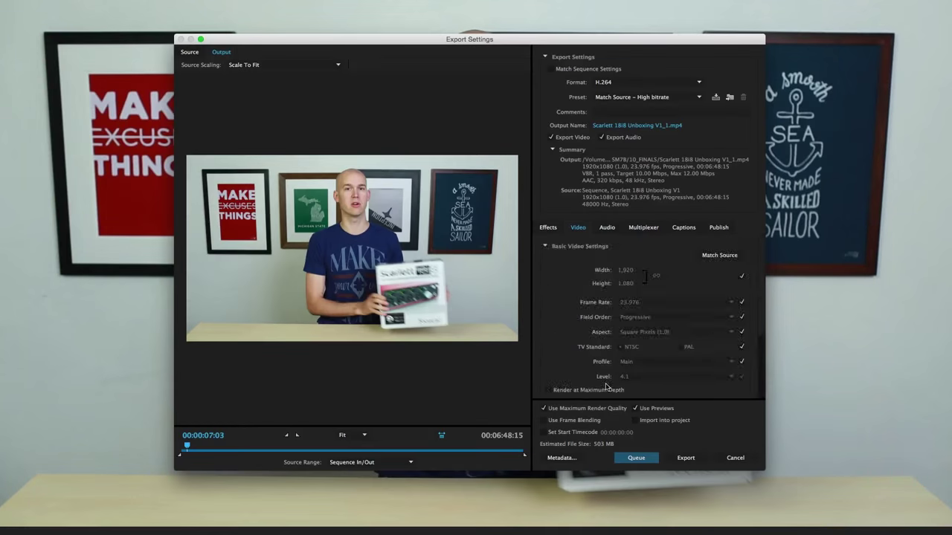
# Step: Show the H.264 preset list, including YouTube 1080p HD, in Export Settings
pyautogui.click(665, 99)
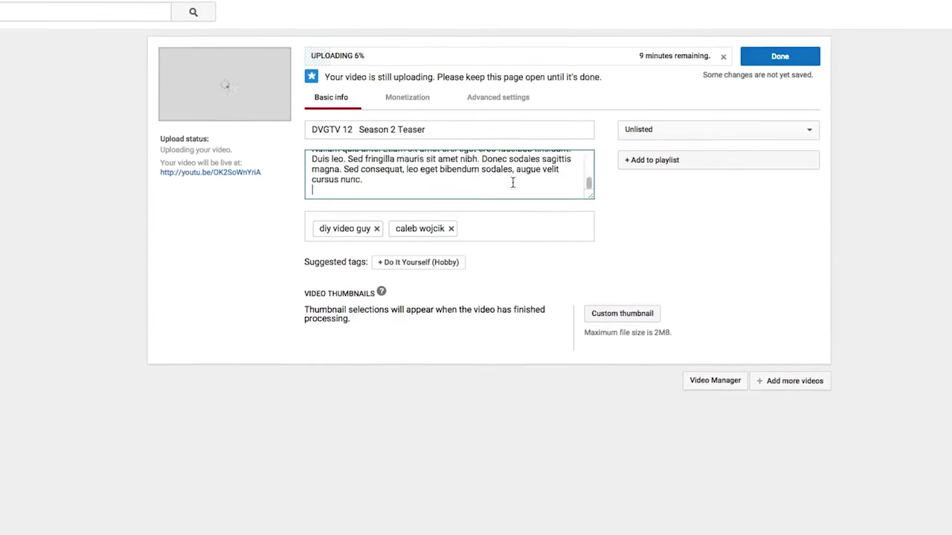
# Step: Open the English subtitle track of the 13 Cities video in Creator Studio
pyautogui.scroll(5, 512, 183)
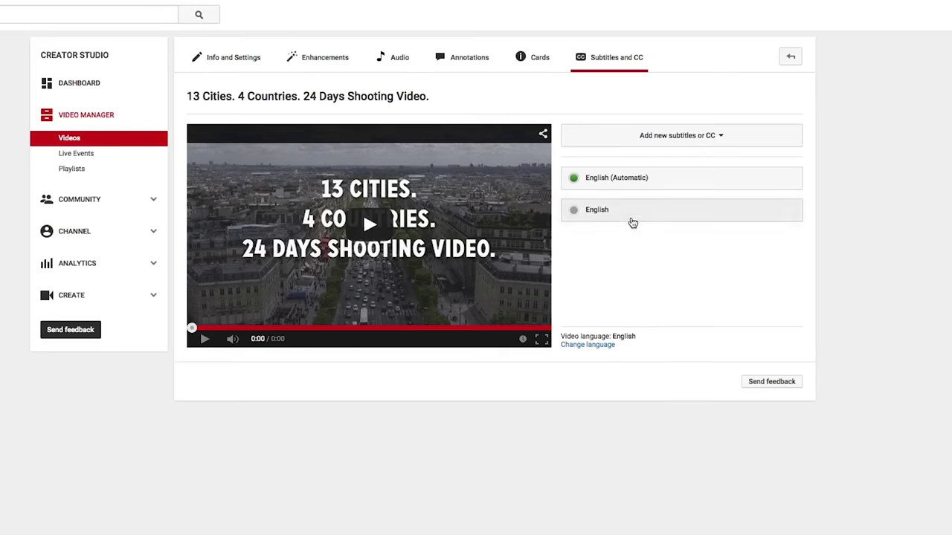
pyautogui.click(629, 221)
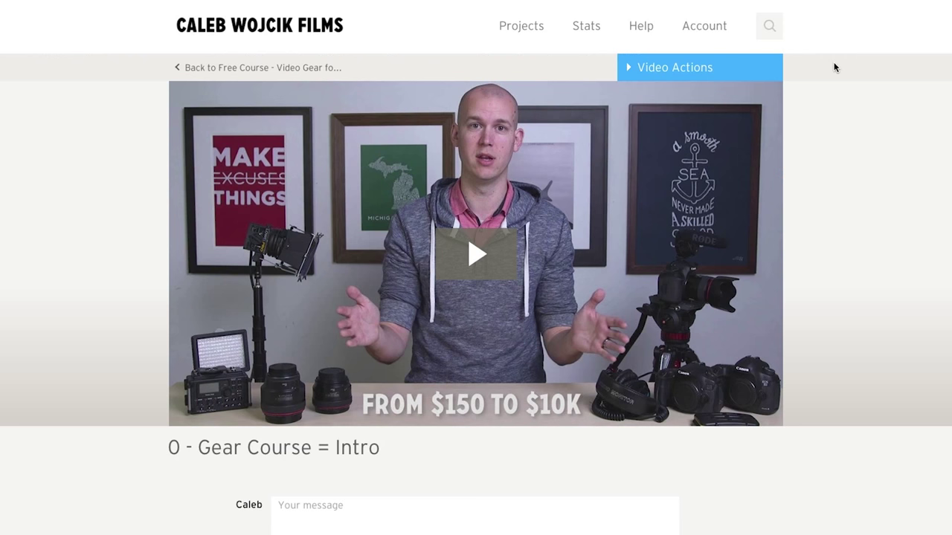
# Step: Choose Customize from the Video Actions menu of the Gear Course = Intro video
pyautogui.click(711, 67)
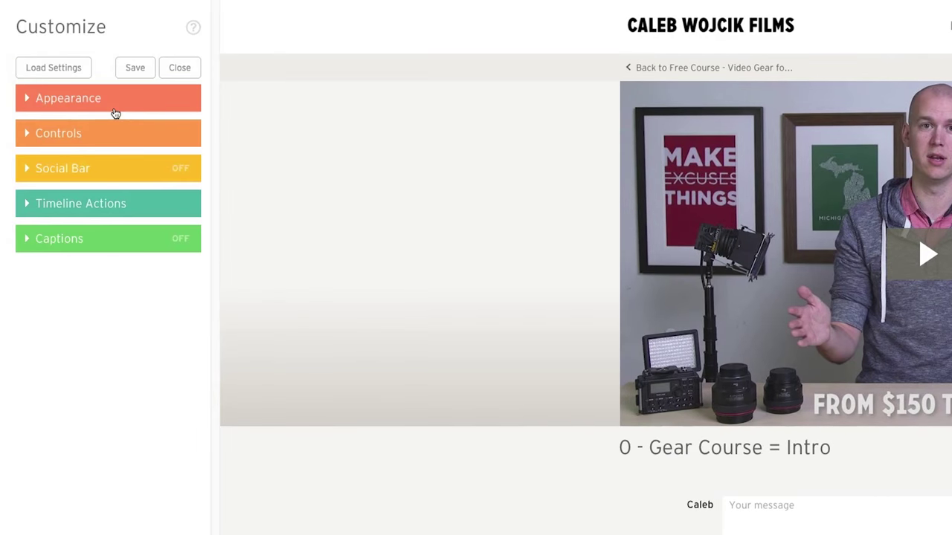
pyautogui.click(111, 103)
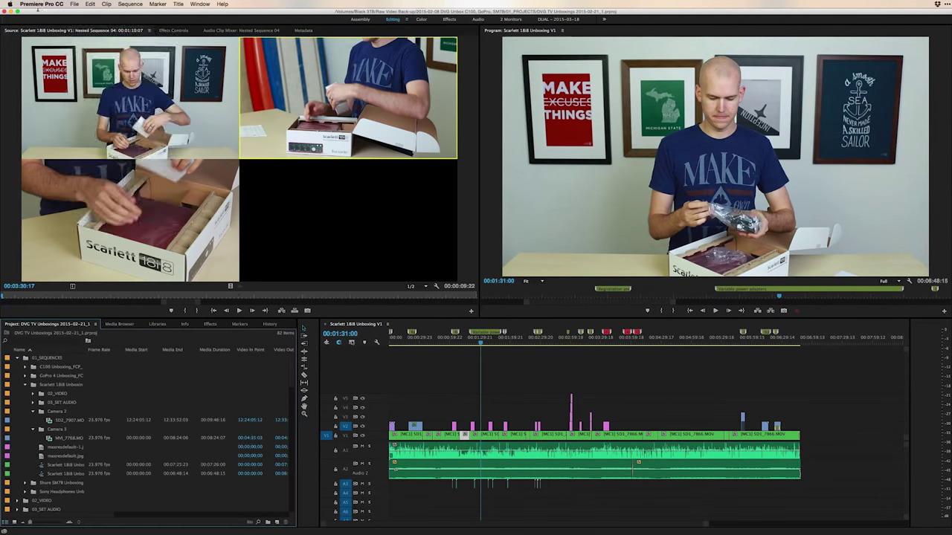
# Step: Start the H.264 export, then zoom out the timeline and show Nested Sequence 04's Motion properties
pyautogui.press('super+m')
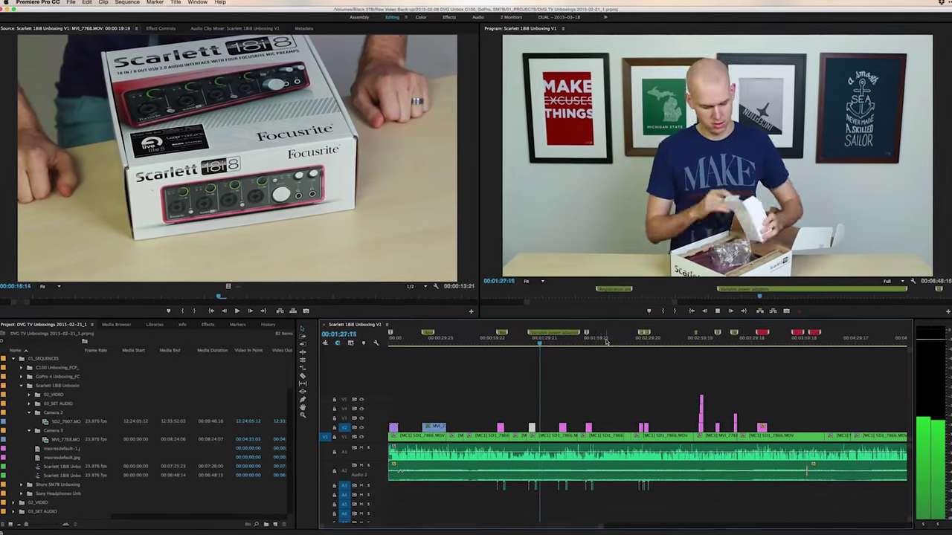
pyautogui.press('-')
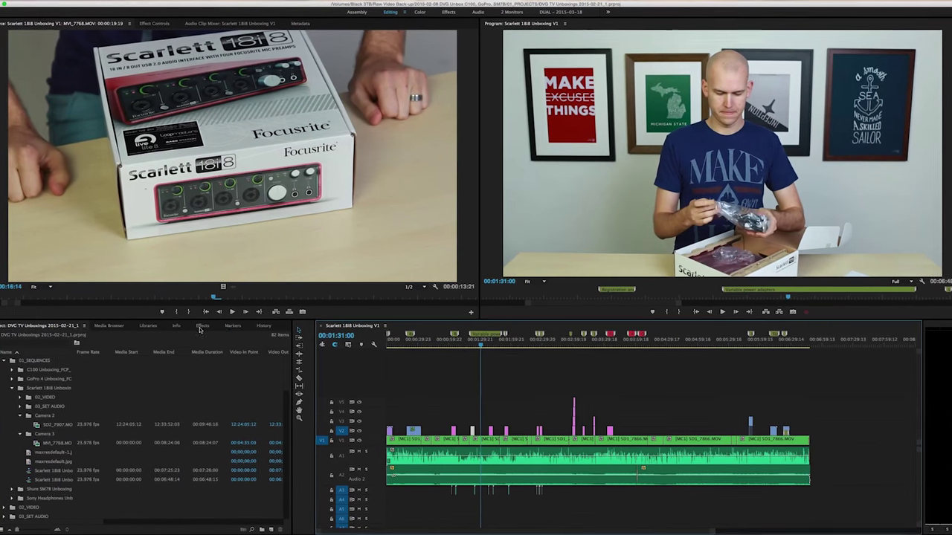
pyautogui.hotkey('shift', '7')
pyautogui.press('f')
pyautogui.click(165, 21)
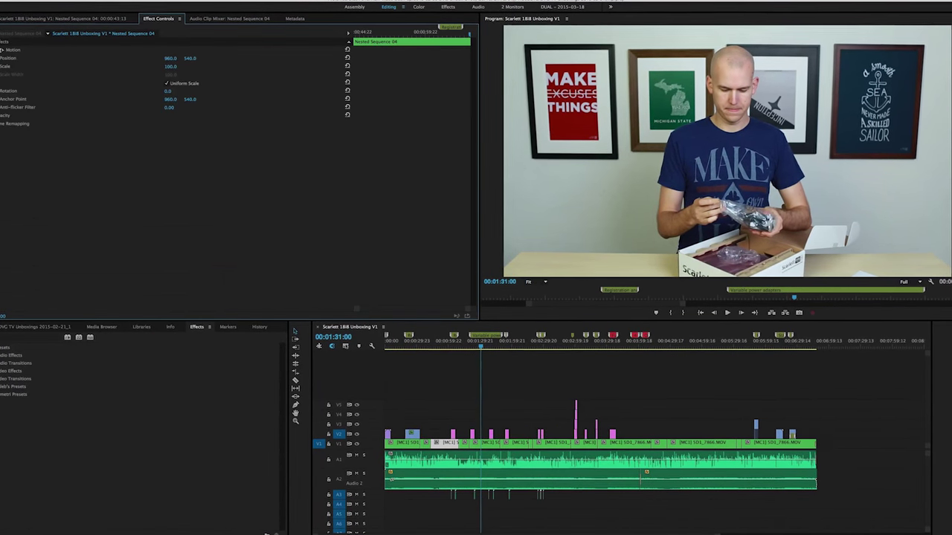